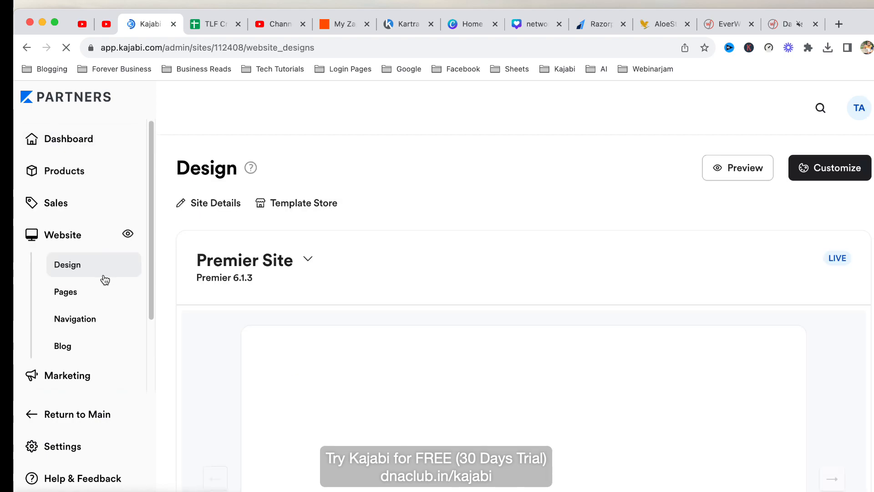
Show the website's Landing pages list under Pages.
left_click(95, 293)
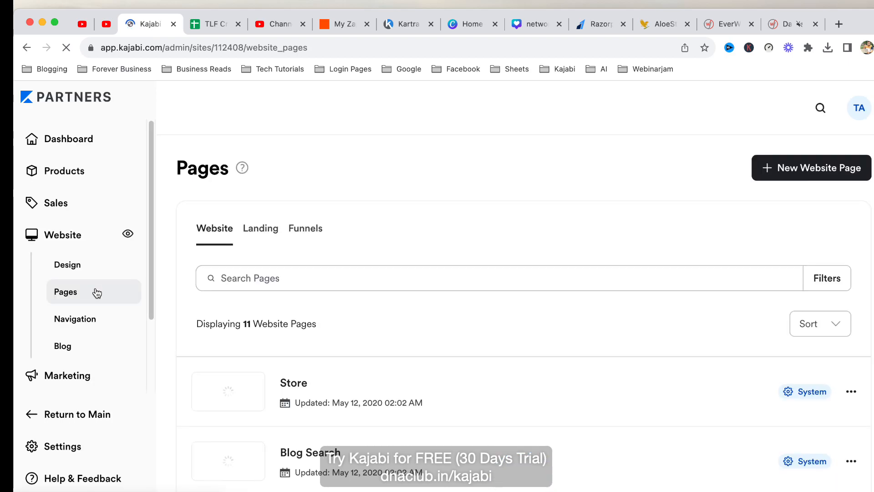
left_click(258, 230)
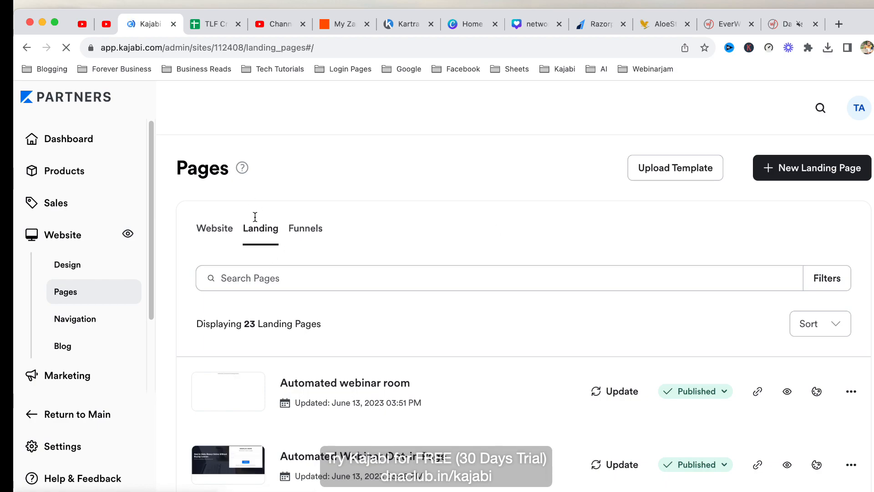
Start a new landing page and browse the template gallery.
left_click(818, 172)
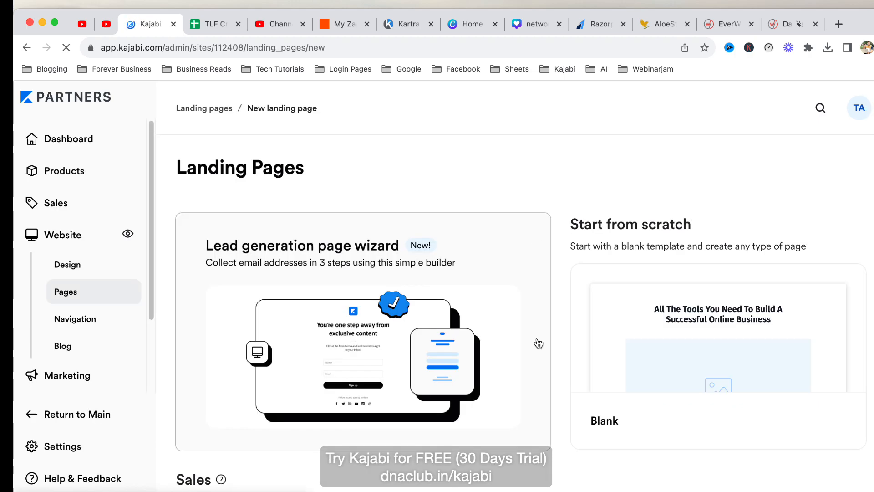
scroll(533, 319, "down", 8)
scroll(283, 250, "up", 4)
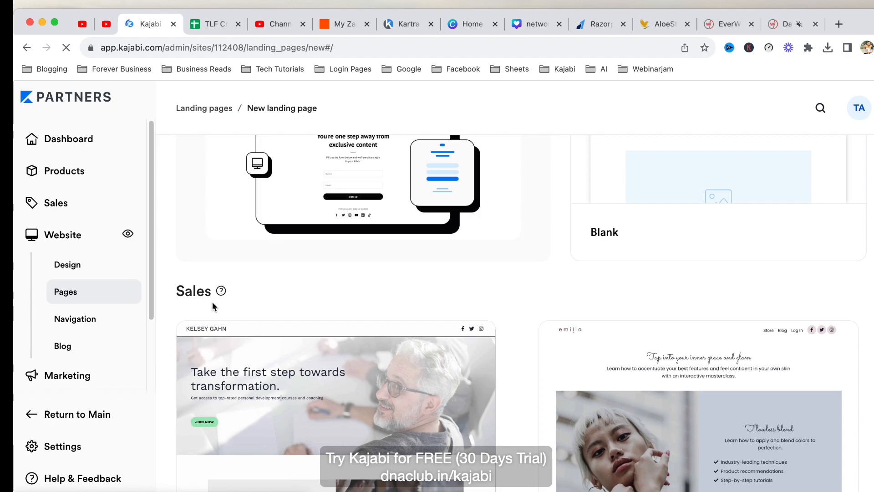
scroll(368, 298, "down", 6)
scroll(354, 337, "down", 10)
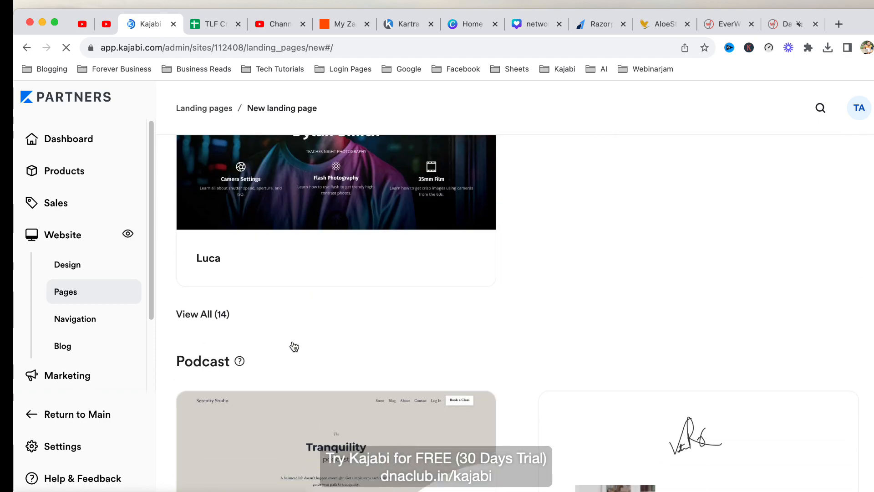
scroll(409, 385, "down", 15)
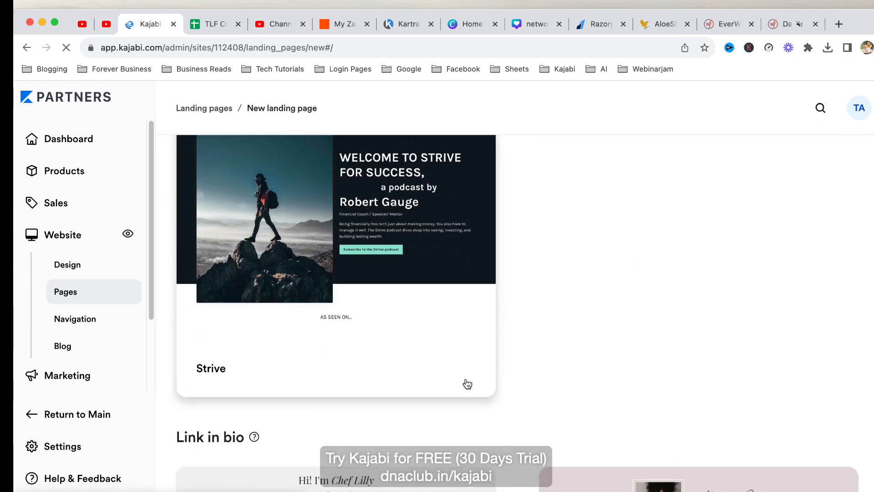
scroll(468, 385, "up", 20)
scroll(583, 390, "down", 7)
scroll(410, 398, "up", 7)
scroll(410, 392, "down", 4)
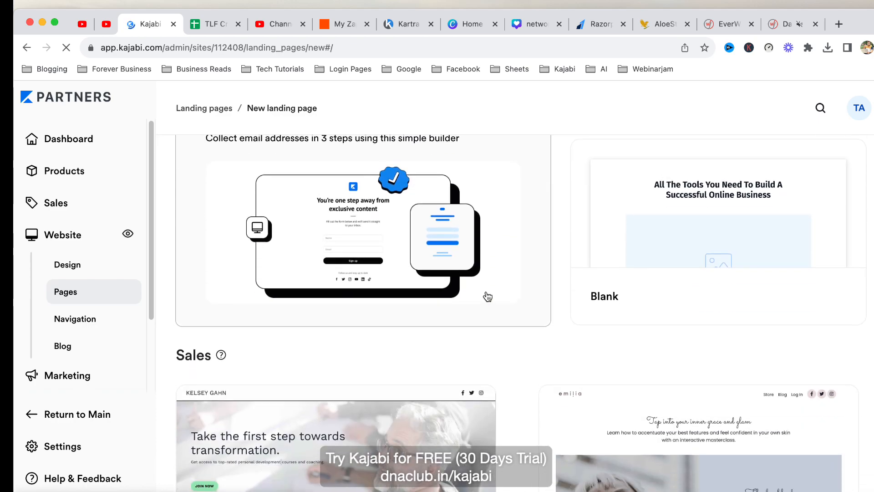
scroll(455, 242, "up", 4)
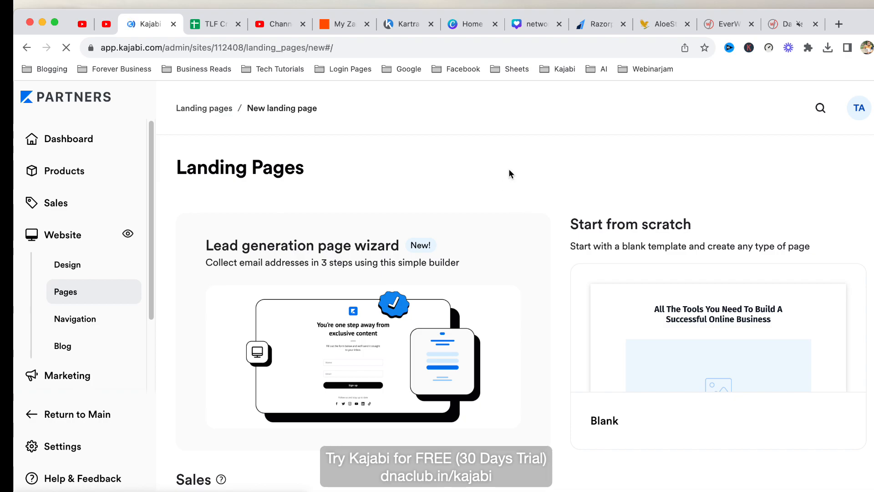
scroll(588, 191, "down", 3)
scroll(545, 256, "up", 3)
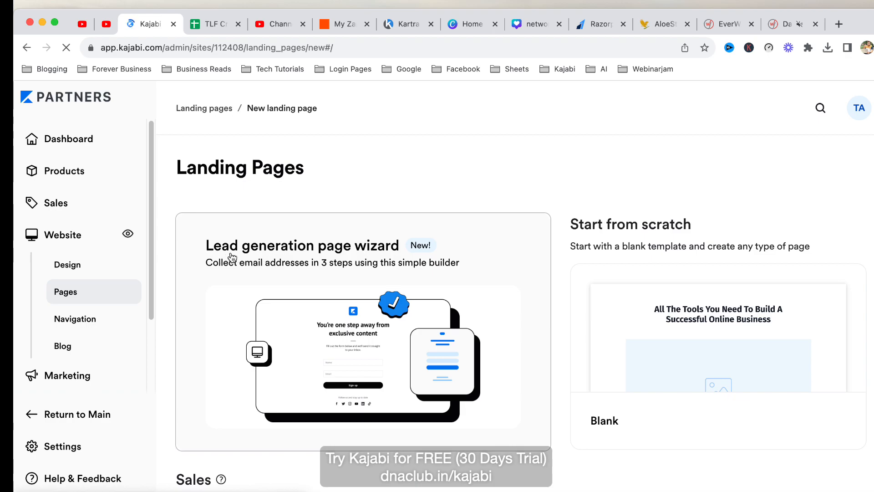
Start the Lead generation page wizard.
left_click(356, 341)
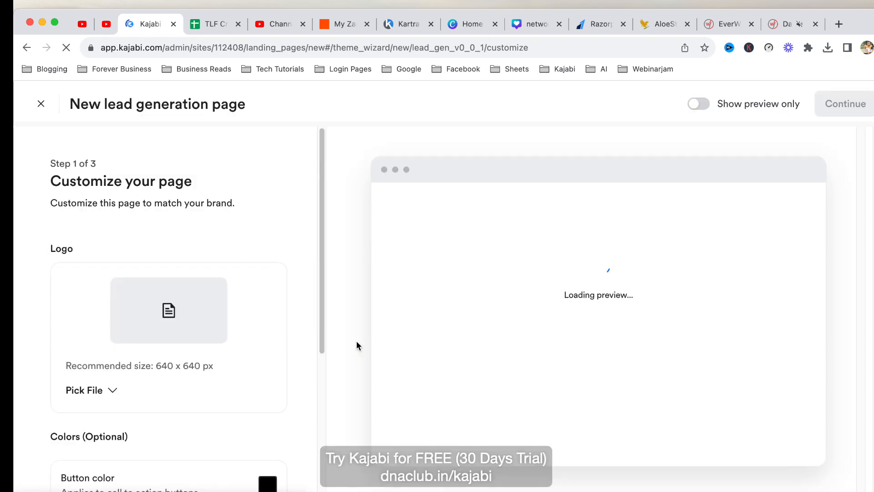
scroll(229, 272, "down", 3)
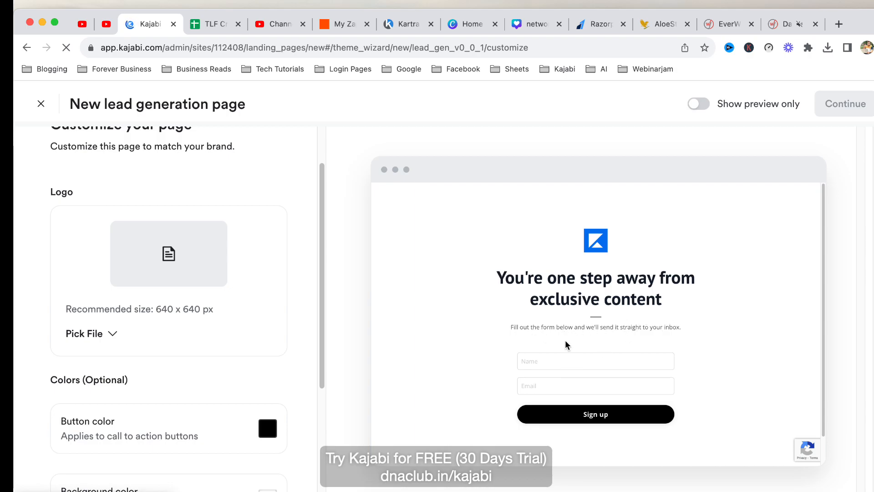
scroll(239, 336, "down", 4)
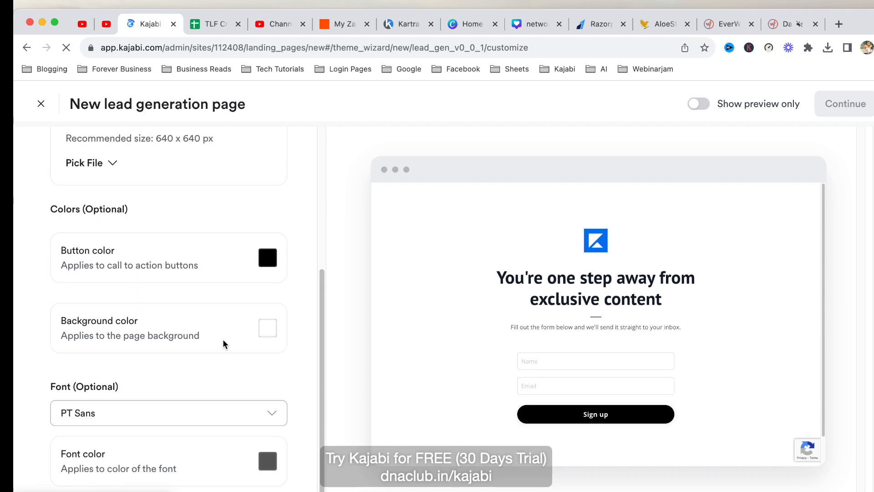
scroll(223, 343, "up", 2)
Set the Sign up button color to the purple preset.
left_click(266, 336)
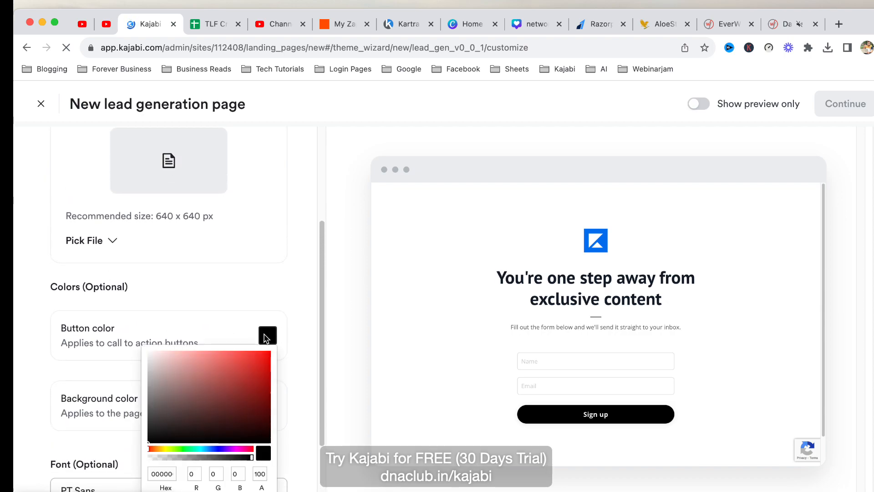
scroll(145, 471, "down", 1)
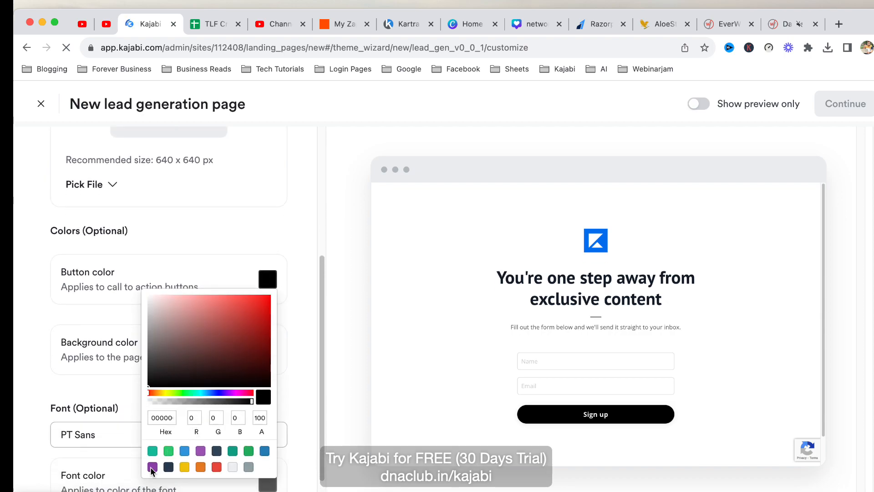
left_click(152, 467)
left_click(293, 255)
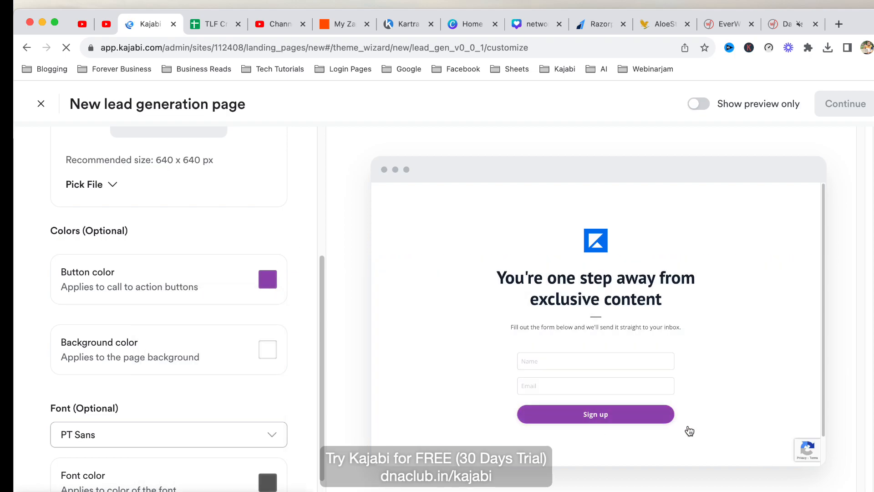
scroll(254, 233, "up", 4)
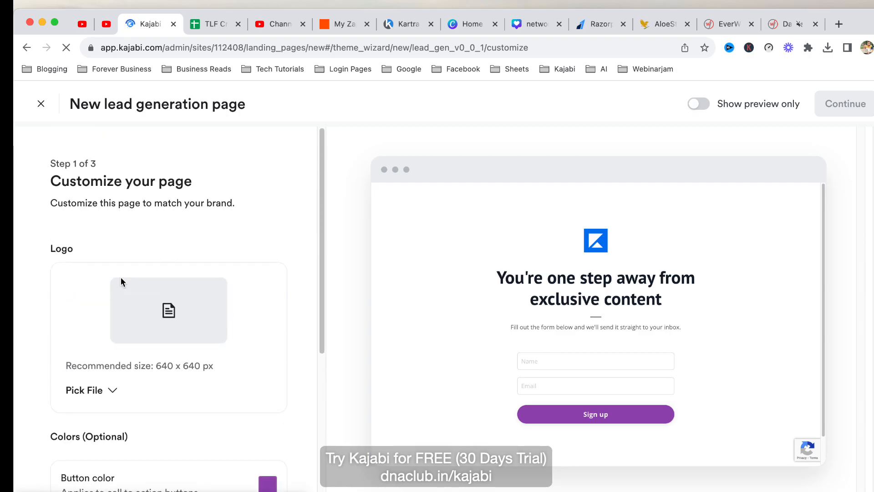
Upload the network marketing PNG from the computer as the page logo and preview it.
left_click(94, 358)
left_click(301, 334)
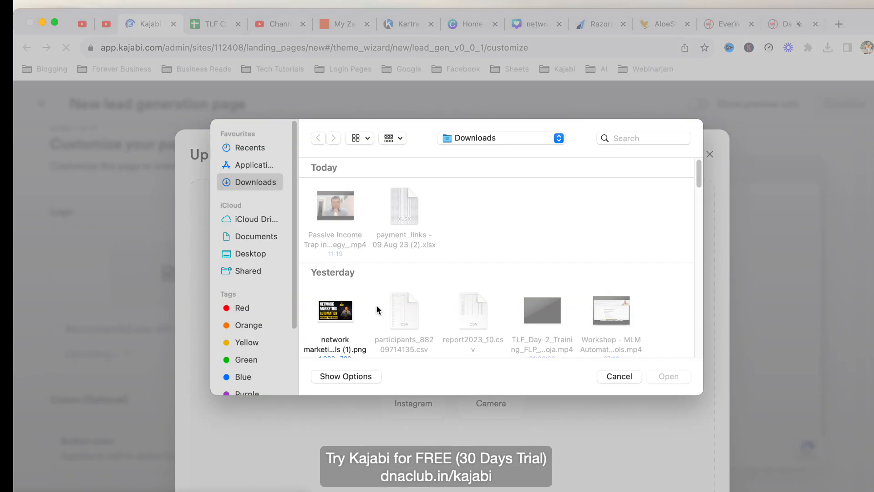
scroll(381, 308, "down", 5)
scroll(380, 309, "up", 3)
scroll(381, 312, "down", 1)
scroll(369, 296, "up", 2)
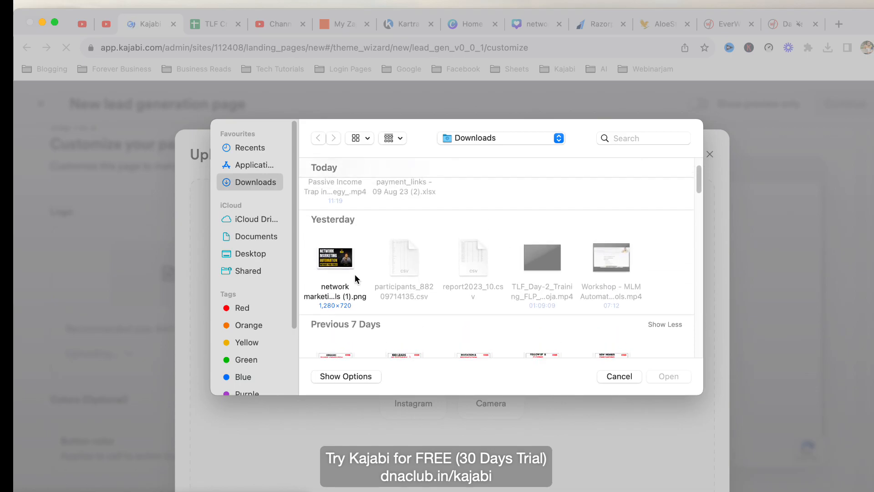
left_click(348, 266)
left_click(669, 376)
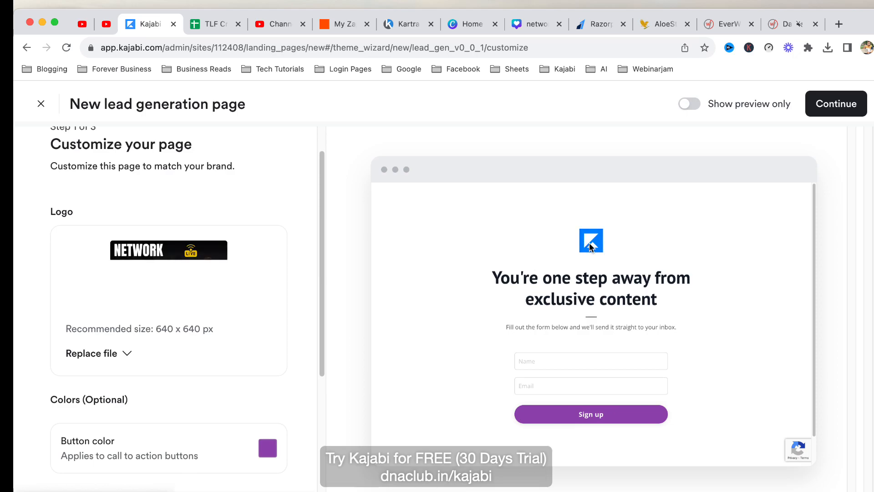
left_click(690, 107)
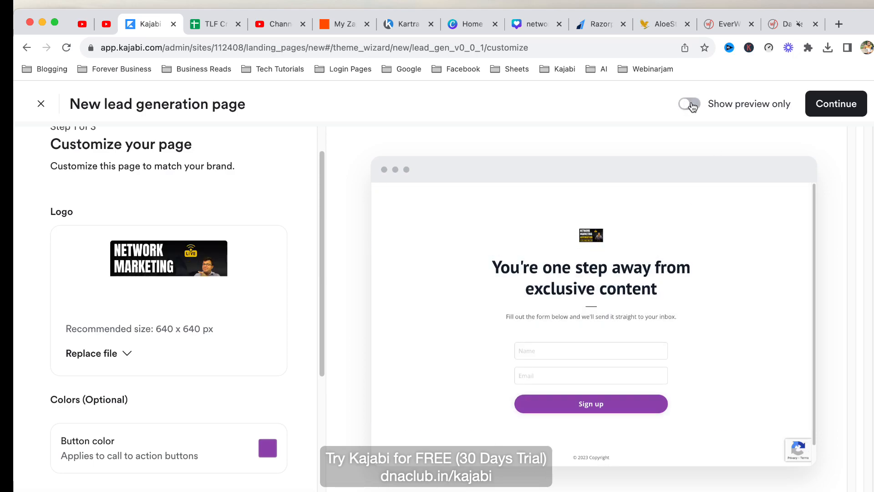
left_click(693, 112)
Set the page font colour to dark navy.
scroll(218, 326, "down", 5)
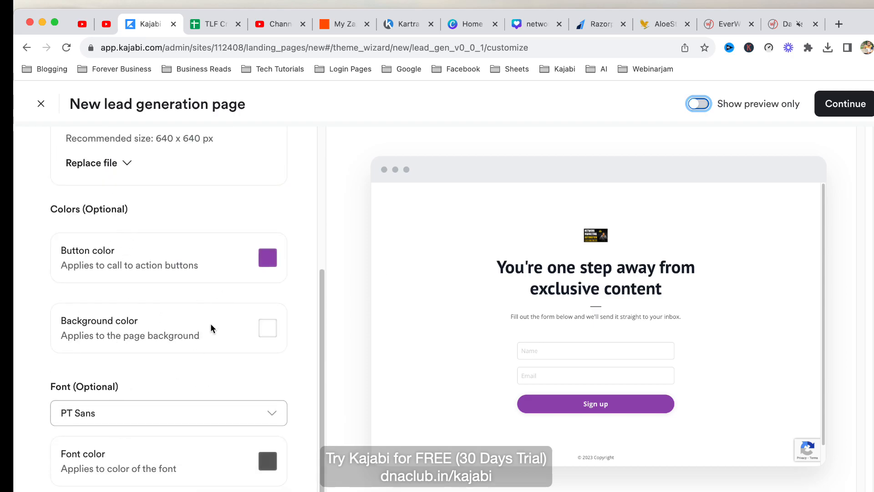
left_click(268, 462)
left_click(173, 444)
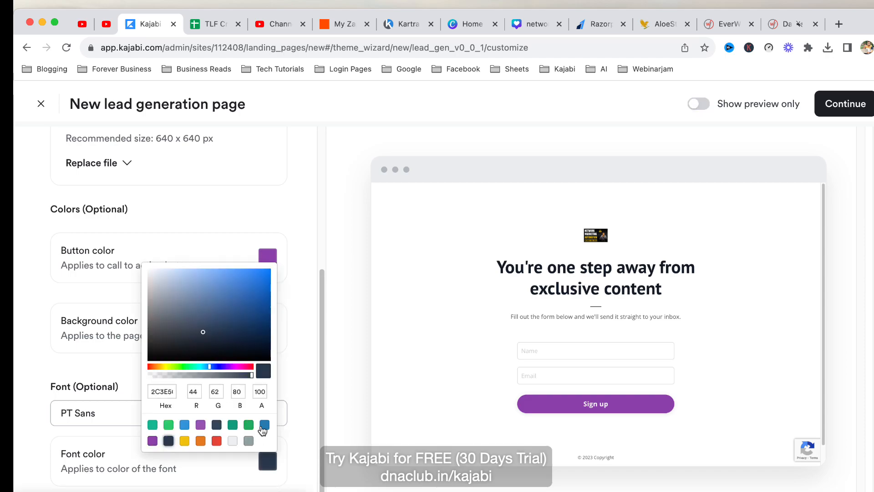
left_click(307, 348)
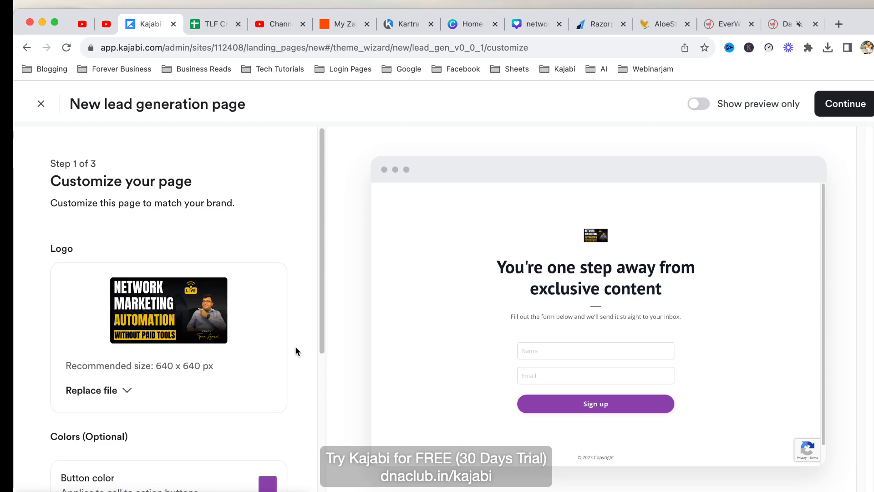
Move to the page content step and look over the existing headline and supporting copy.
left_click(846, 105)
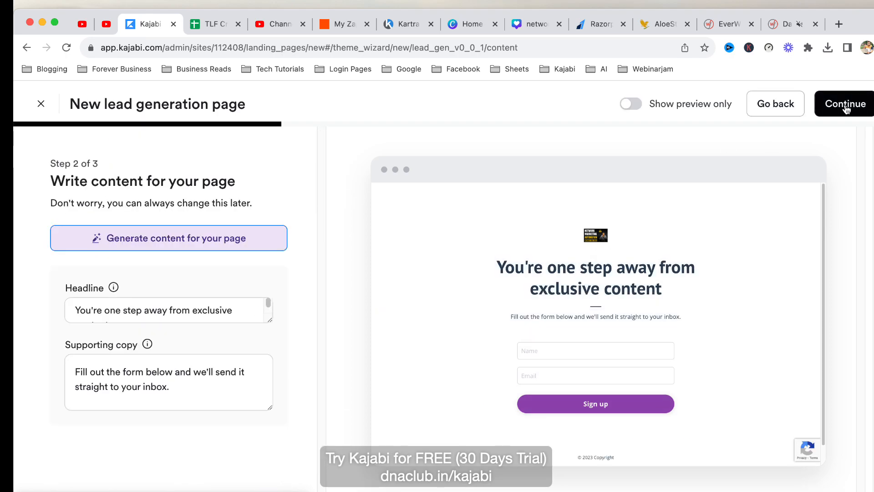
triple_click(110, 325)
left_click_drag(182, 405, 76, 386)
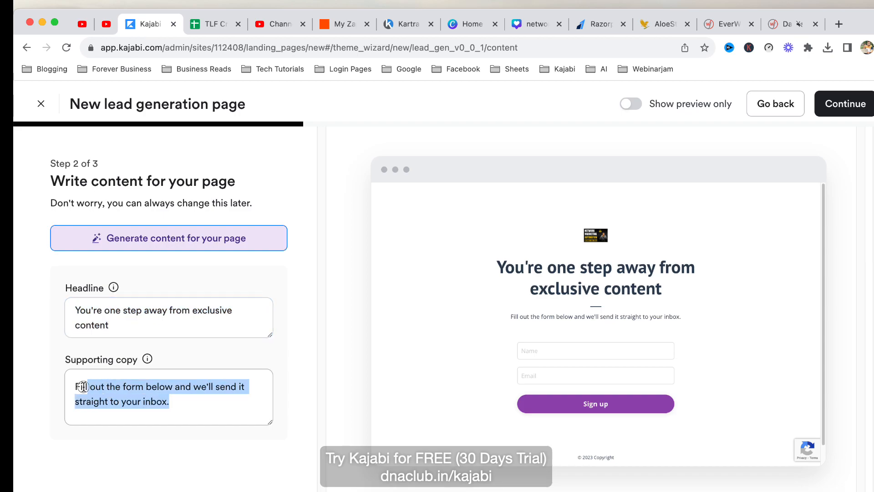
left_click(176, 398)
left_click(127, 324)
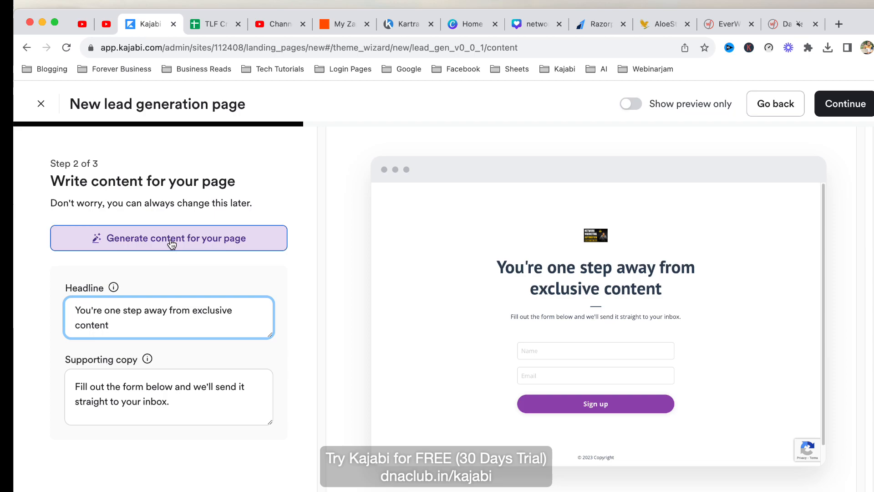
left_click(254, 245)
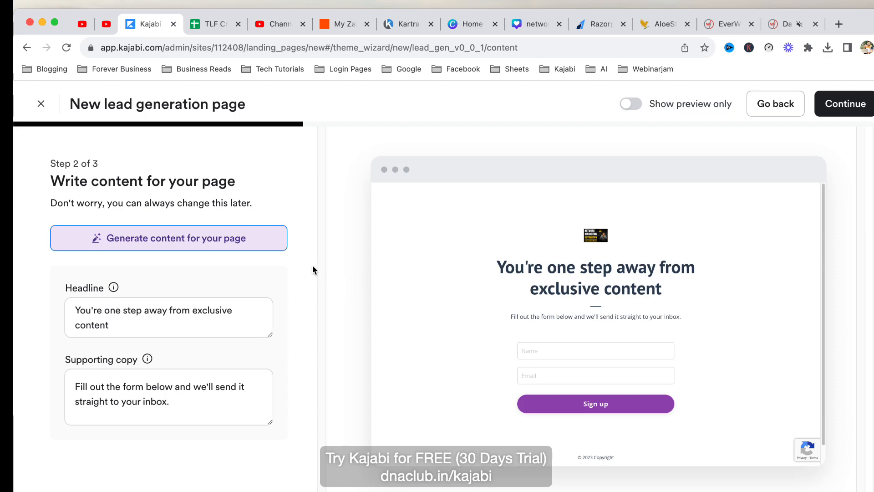
Give the AI content assistant the topic '2 days live online workshop on network marketing automation without using paid tools'.
left_click(228, 242)
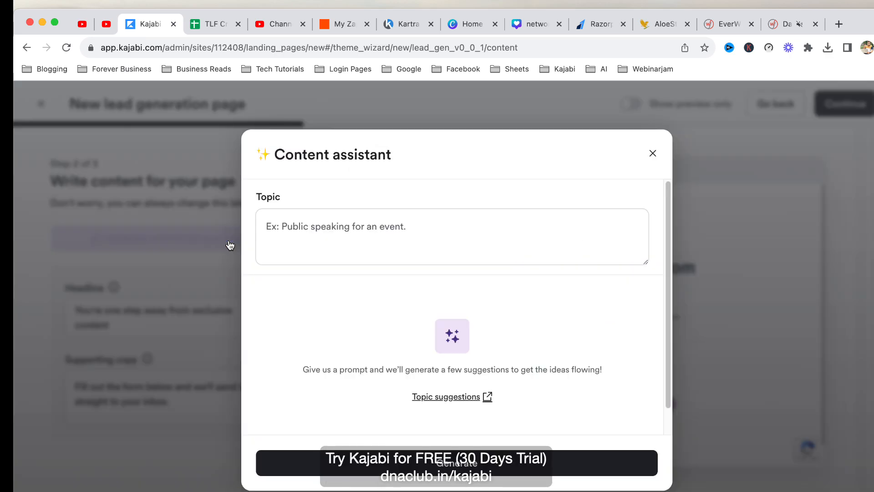
left_click(378, 227)
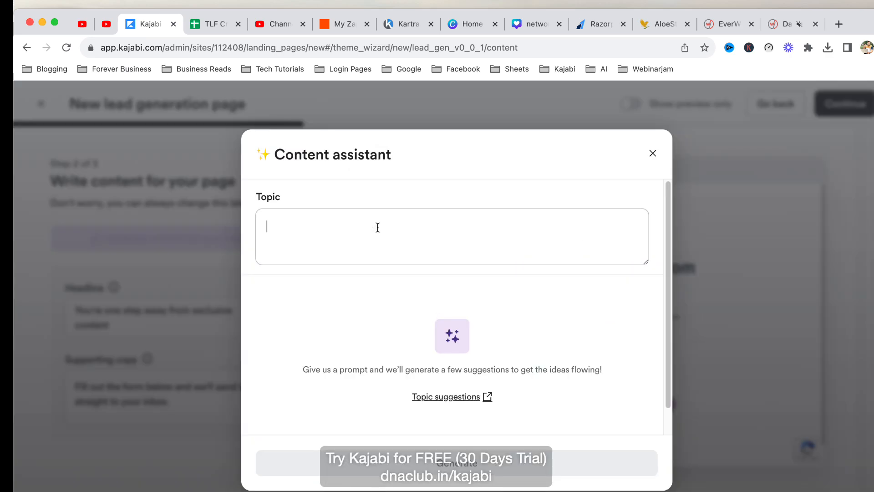
type("2 days live online workshop on network marketing automation without using paid")
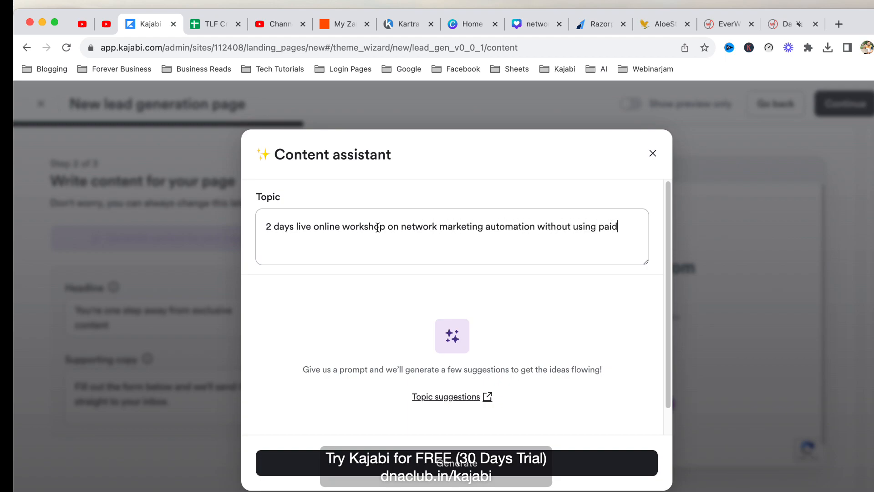
type("s")
left_click(344, 234)
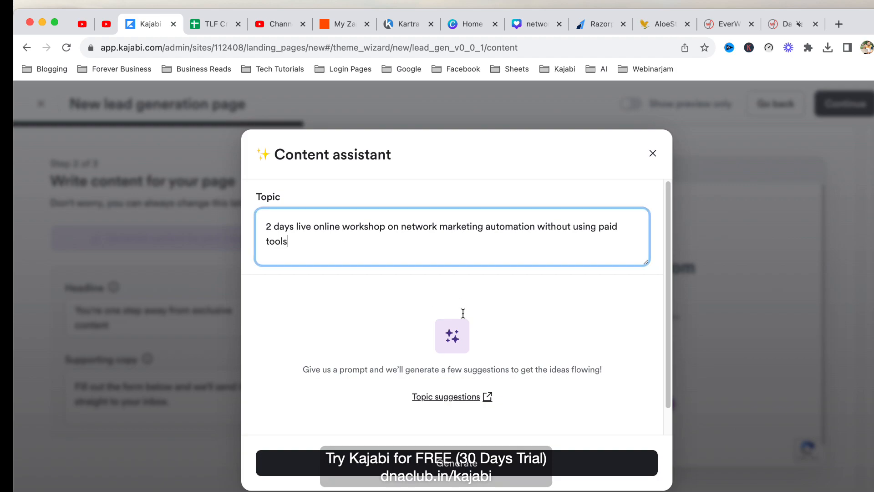
Generate and apply the AI headline 'Unlock the Secrets to Network Marketing Automation Without Paid Tools' with workshop copy.
left_click(506, 465)
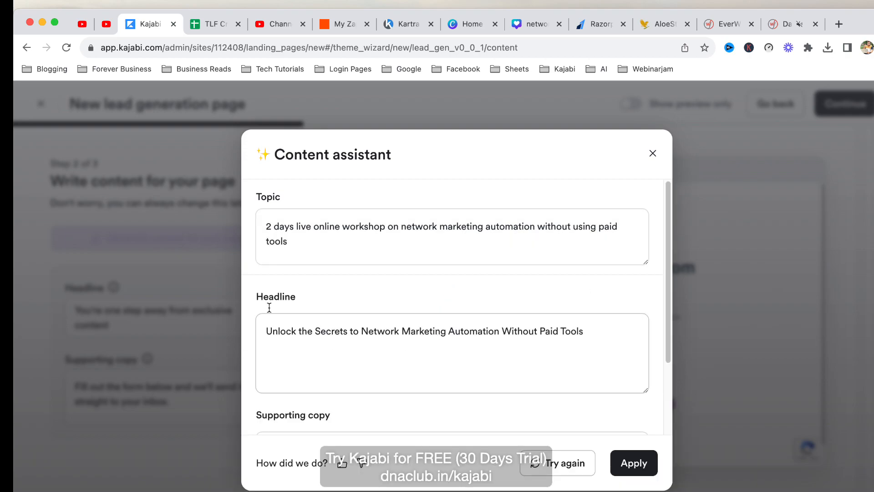
left_click_drag(267, 332, 593, 333)
left_click(592, 334)
scroll(594, 335, "down", 3)
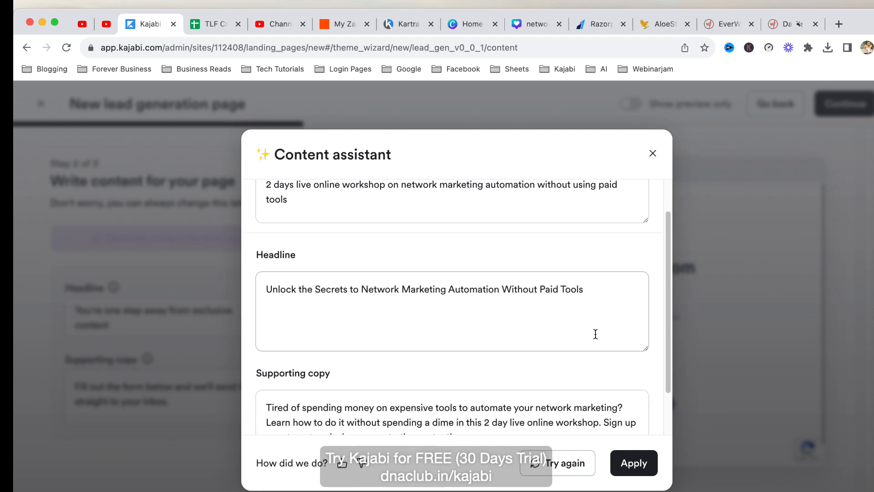
left_click_drag(264, 354, 632, 355)
left_click_drag(276, 369, 625, 369)
left_click_drag(283, 384, 470, 383)
left_click(499, 382)
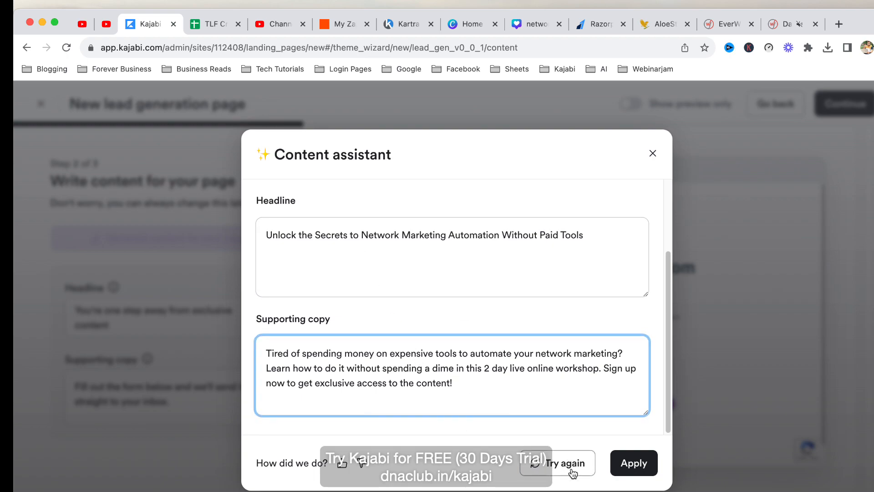
left_click(438, 250)
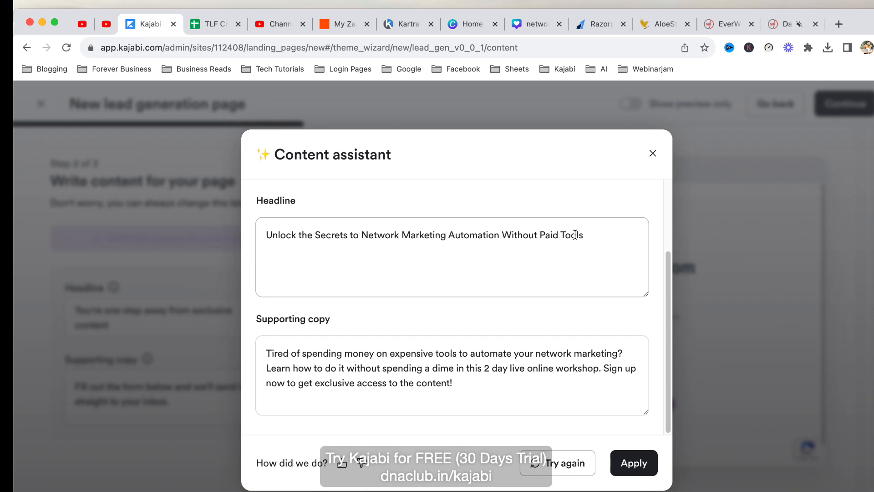
left_click(633, 463)
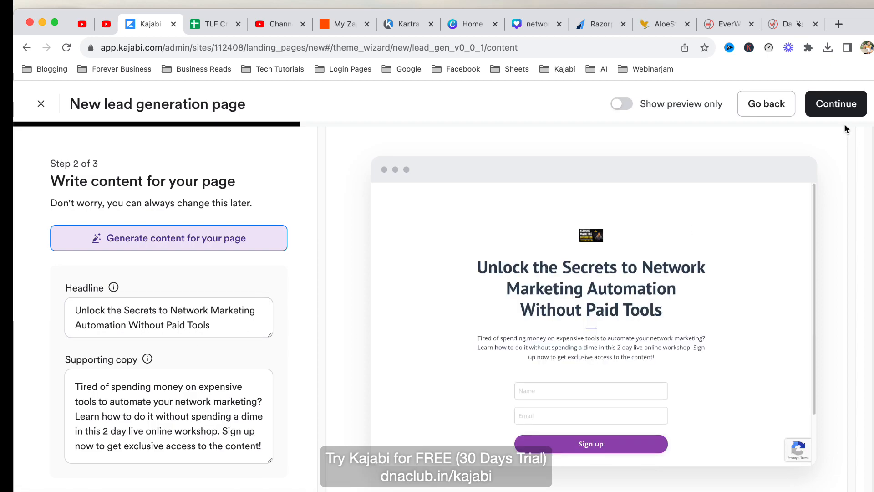
Enter the YouTube channel handle in the social links step and finish the page.
left_click(833, 106)
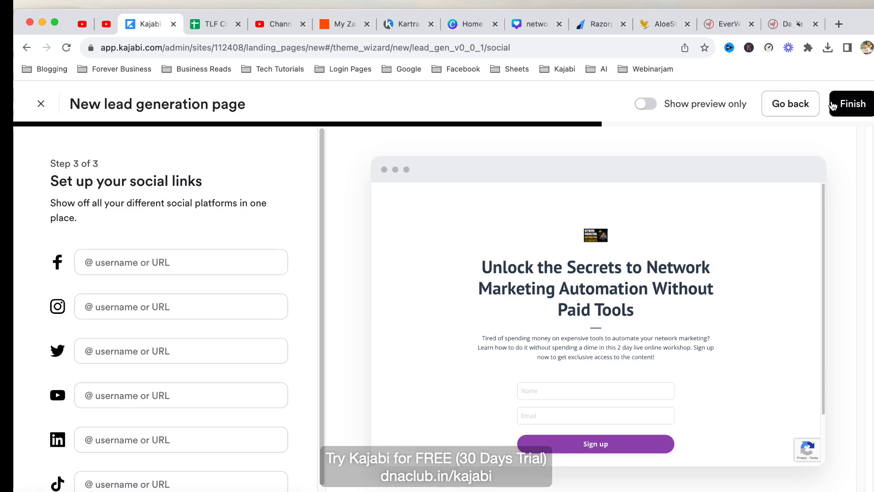
scroll(605, 367, "down", 3)
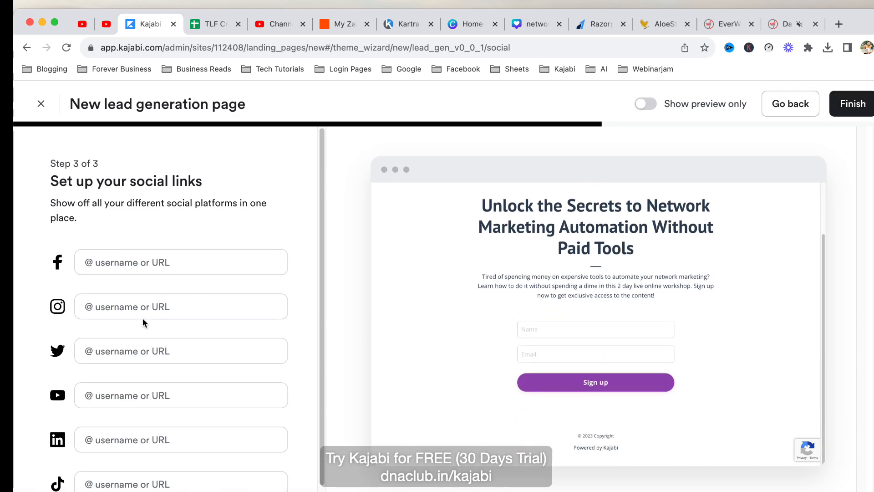
scroll(160, 273, "down", 1)
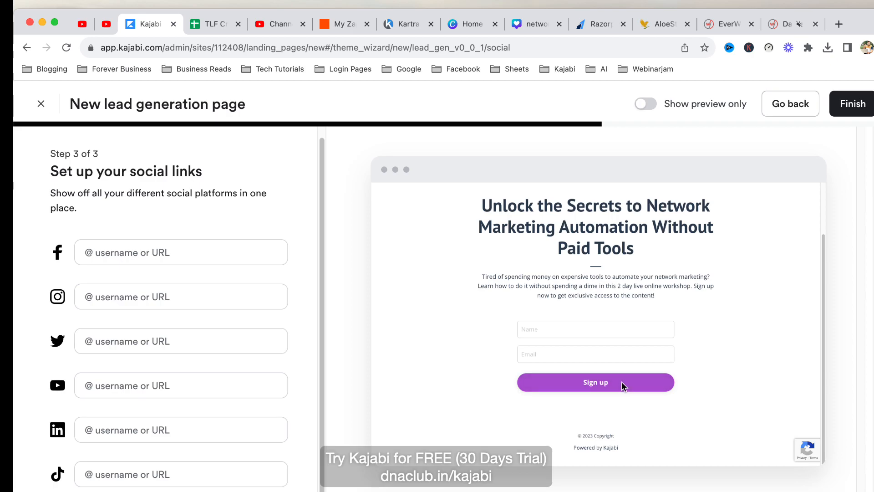
left_click(134, 386)
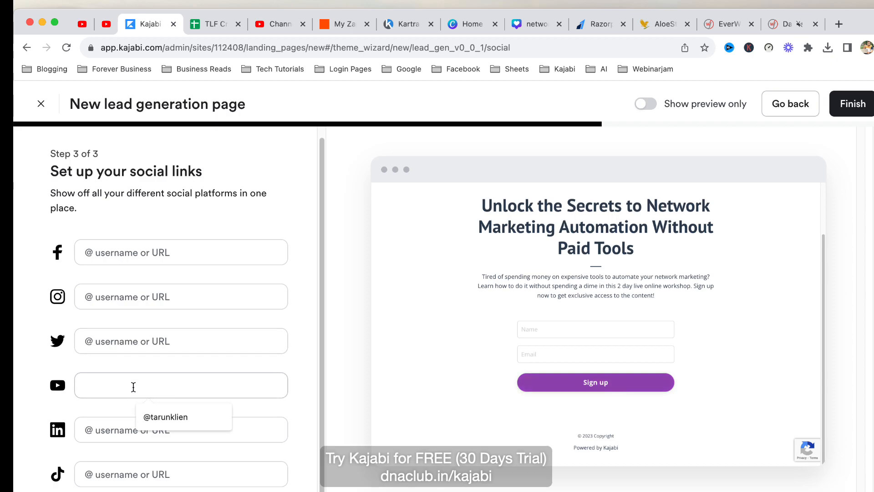
type("@taruk")
key("BackSpace")
type("nklien")
left_click(159, 390)
left_click(861, 115)
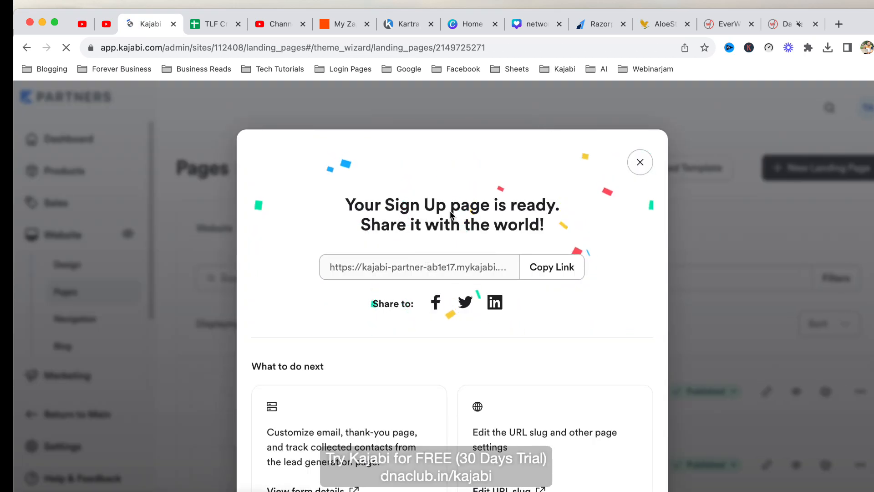
Copy the published page's link and review the live Sign Up page in a new tab.
left_click(564, 272)
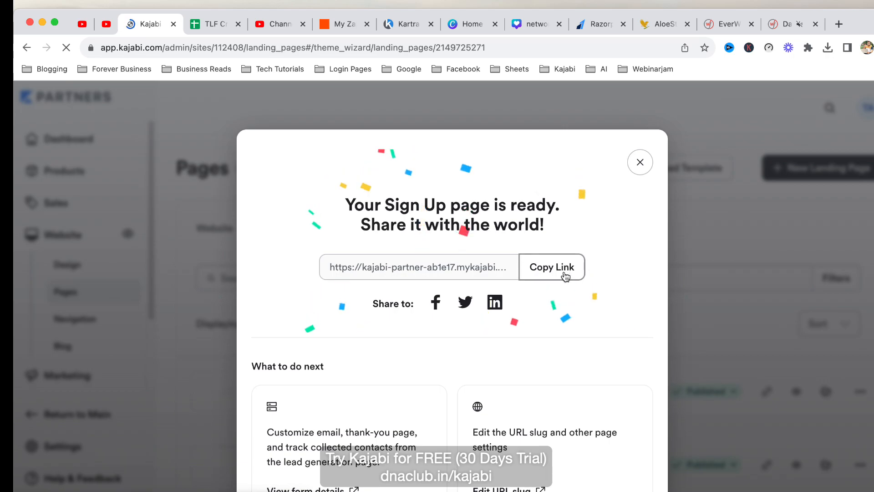
left_click(840, 23)
key("super+v")
key("Return")
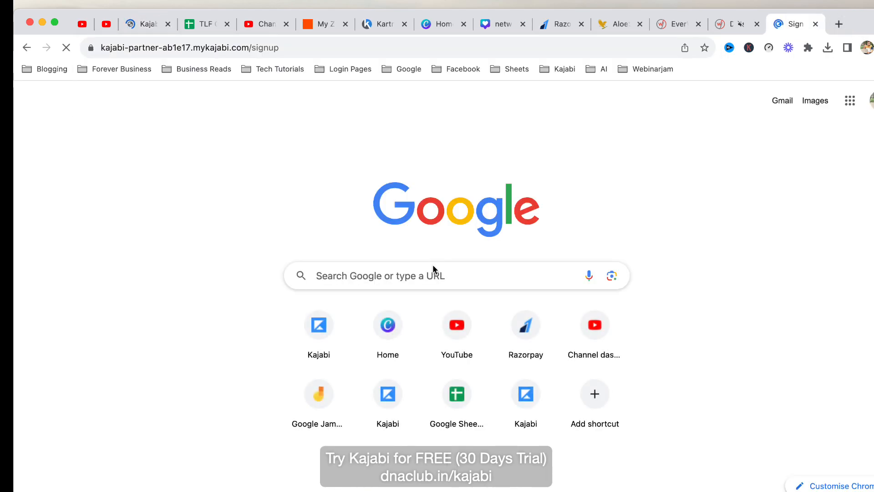
scroll(765, 274, "down", 4)
scroll(750, 284, "up", 3)
scroll(628, 196, "down", 1)
left_click_drag(281, 154, 483, 244)
left_click_drag(248, 270, 531, 302)
left_click(711, 319)
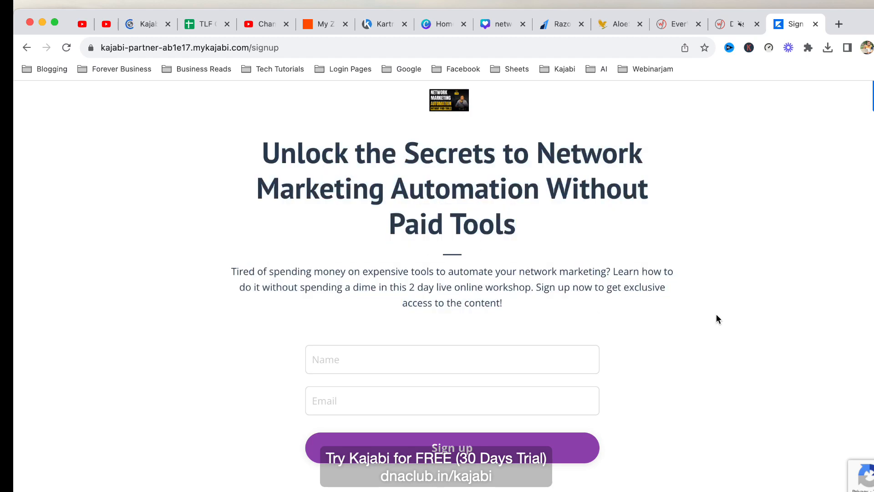
scroll(585, 307, "down", 3)
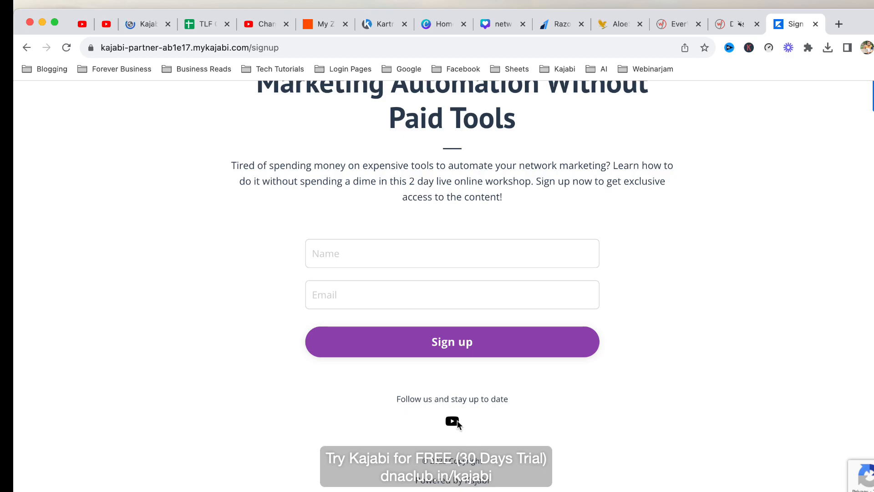
Return to the page-ready dialog and open the sign-up form's Default Form details.
left_click(133, 27)
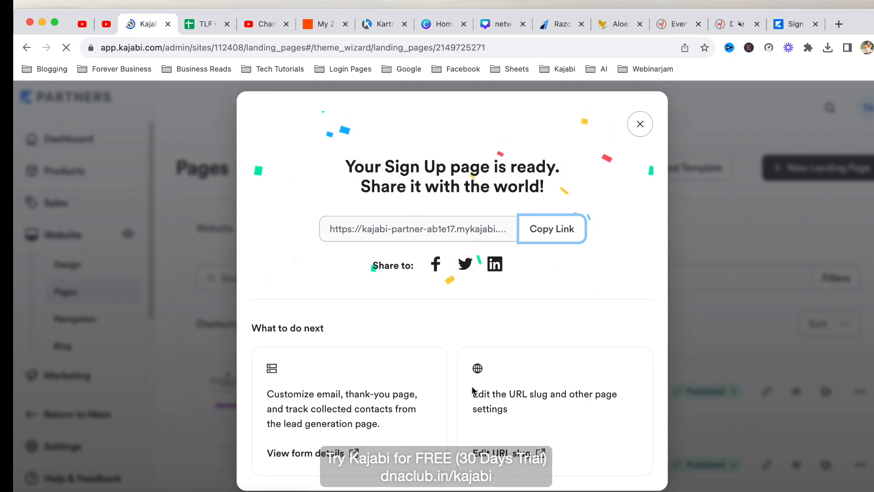
left_click(796, 24)
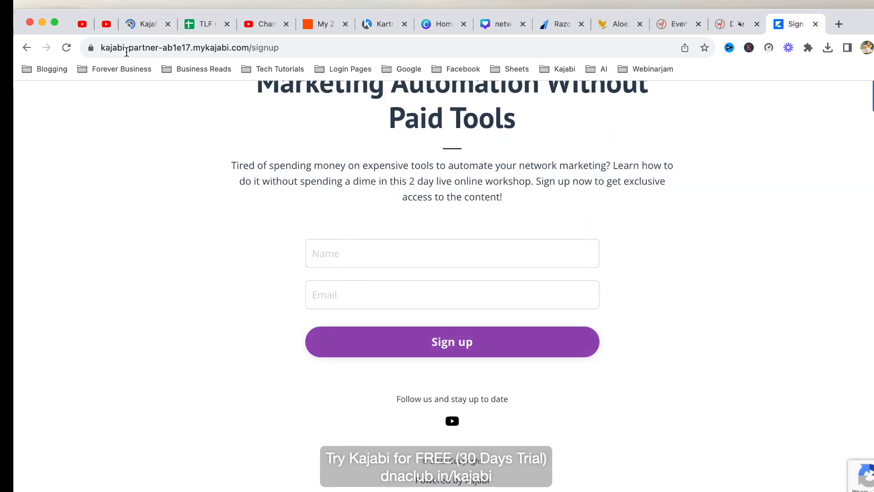
left_click(144, 26)
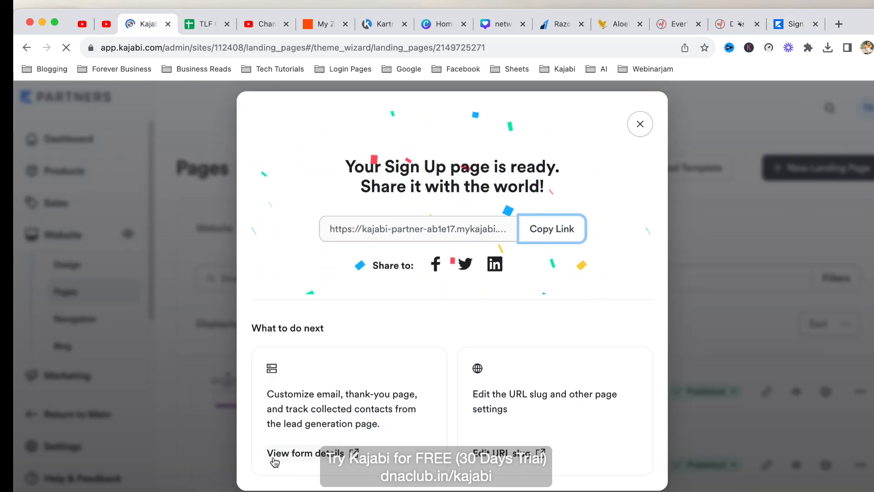
left_click(292, 458)
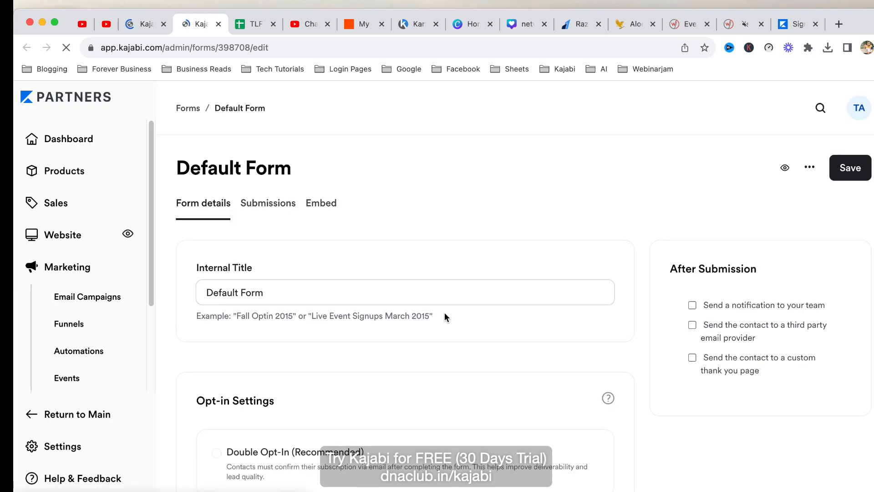
scroll(310, 333, "down", 7)
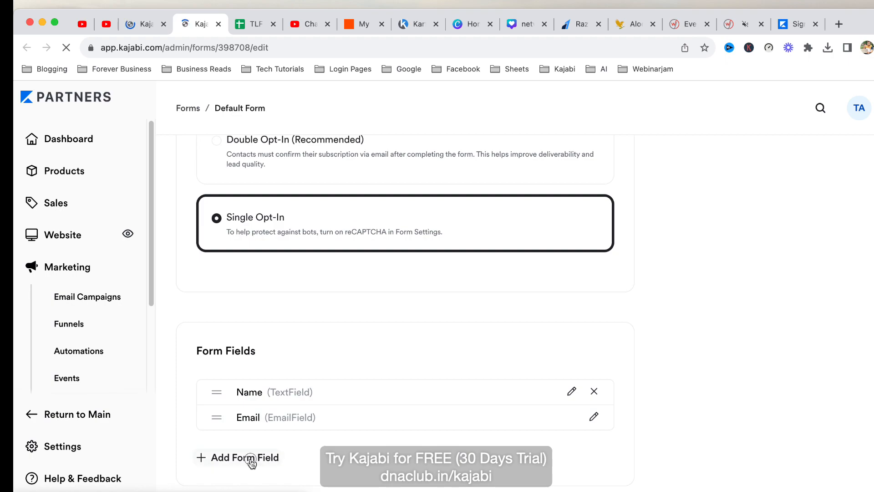
left_click(246, 458)
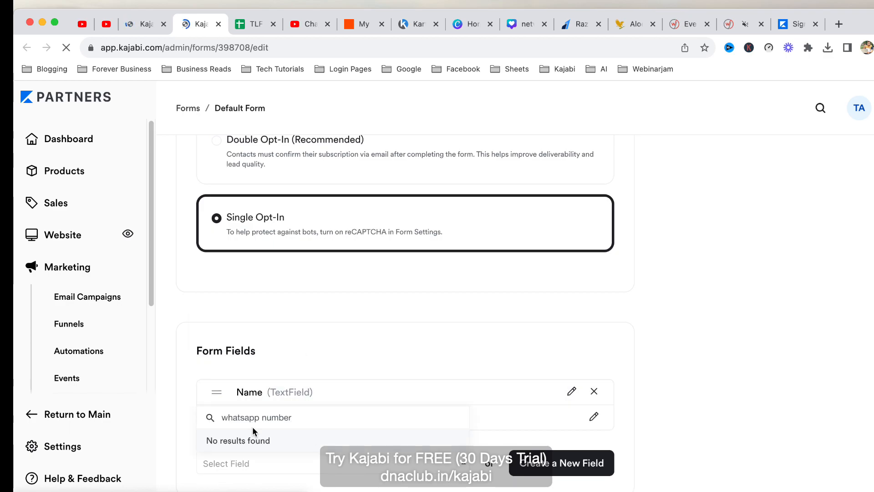
left_click(774, 444)
scroll(579, 463, "down", 2)
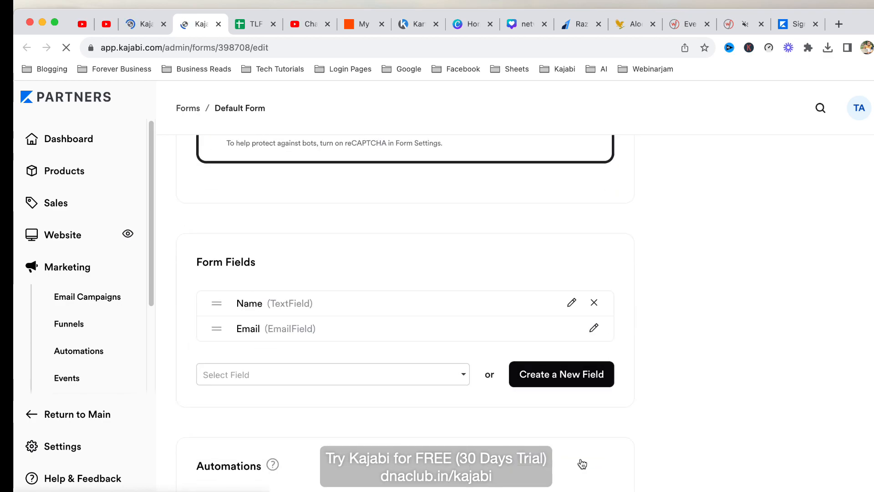
left_click(564, 369)
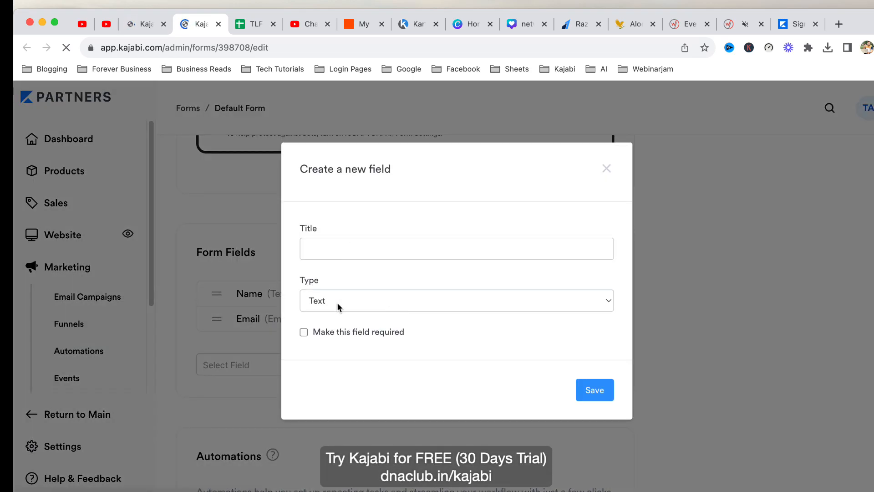
left_click(338, 301)
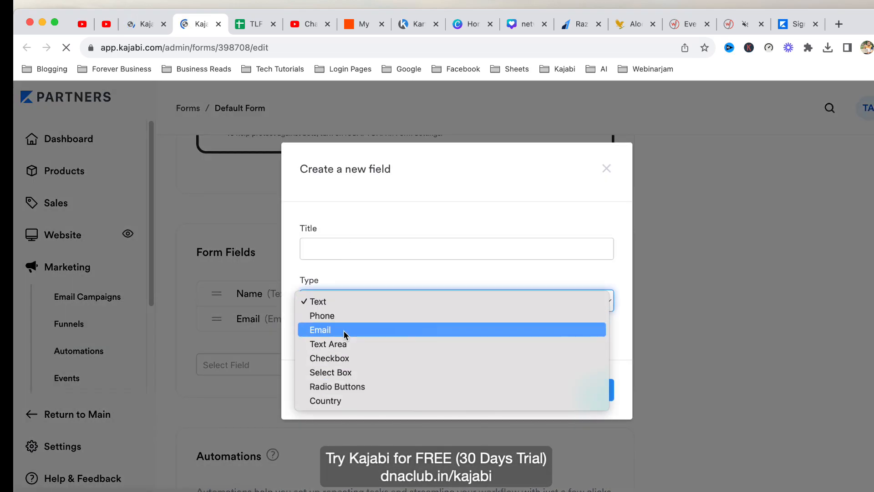
left_click(347, 317)
left_click(335, 251)
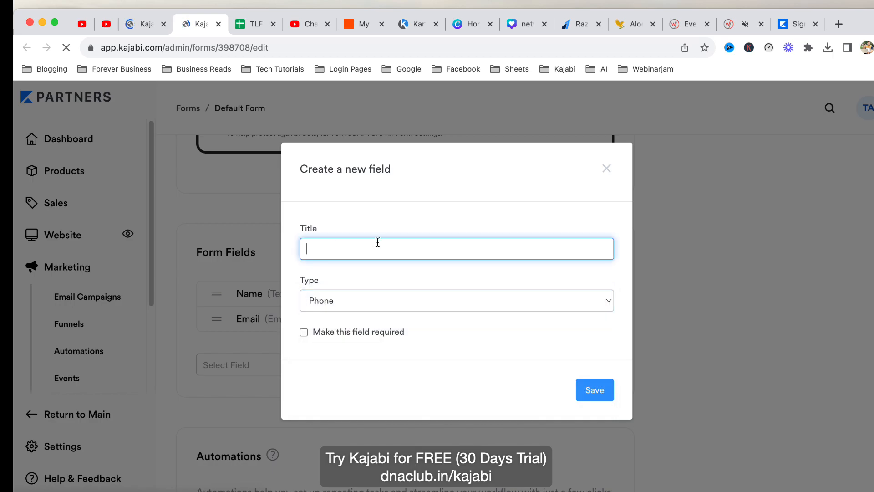
left_click(606, 169)
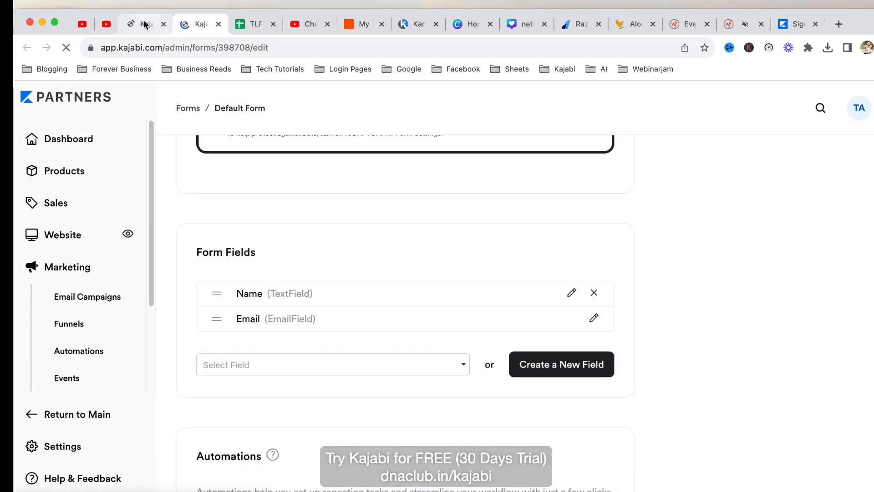
left_click(140, 26)
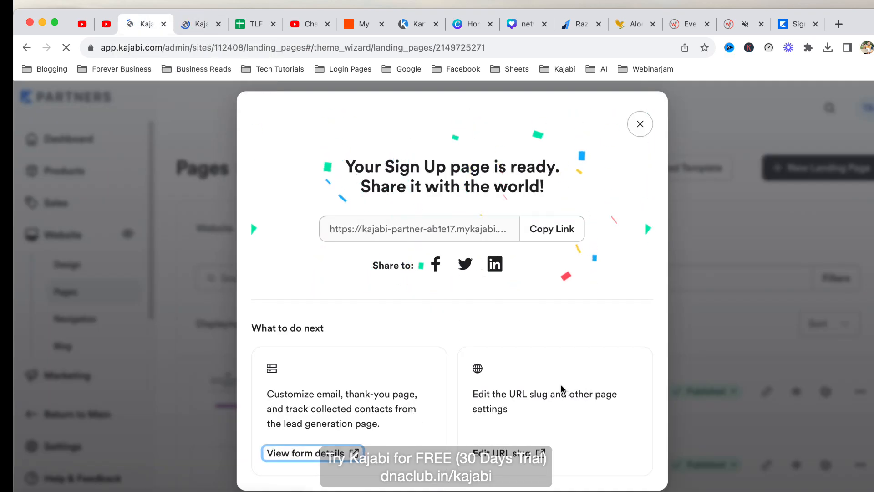
Check the live sign-up page's full web address.
left_click(788, 27)
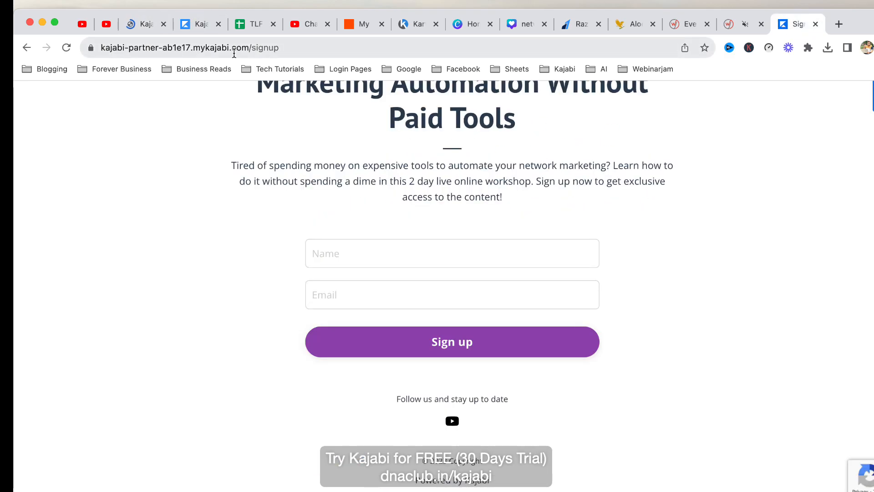
left_click(234, 54)
left_click(320, 49)
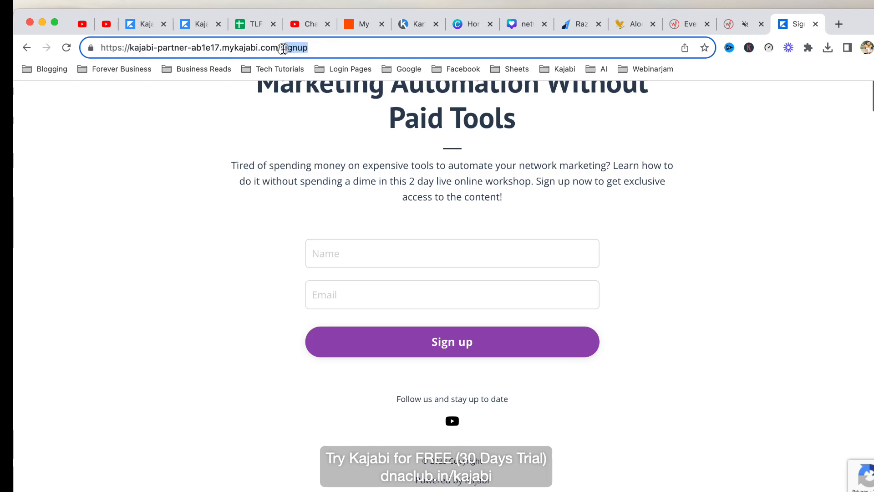
left_click(140, 24)
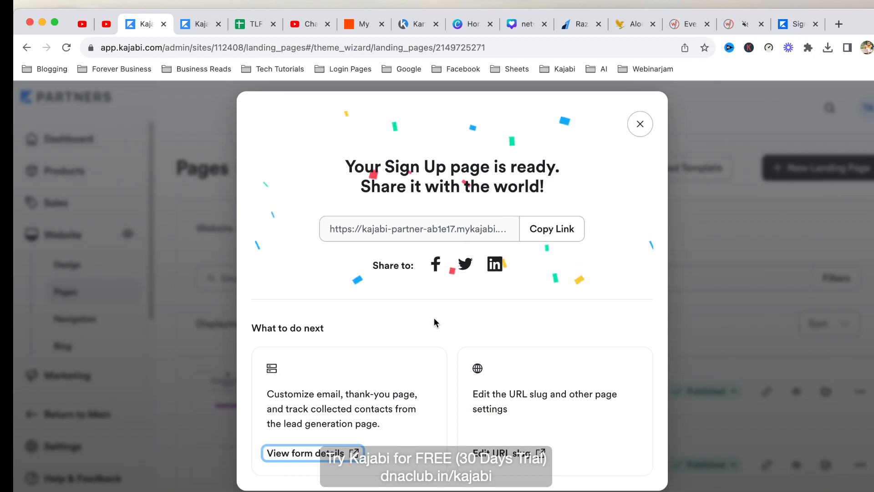
Change the page's URL slug from signup to 2daysws.
left_click(513, 454)
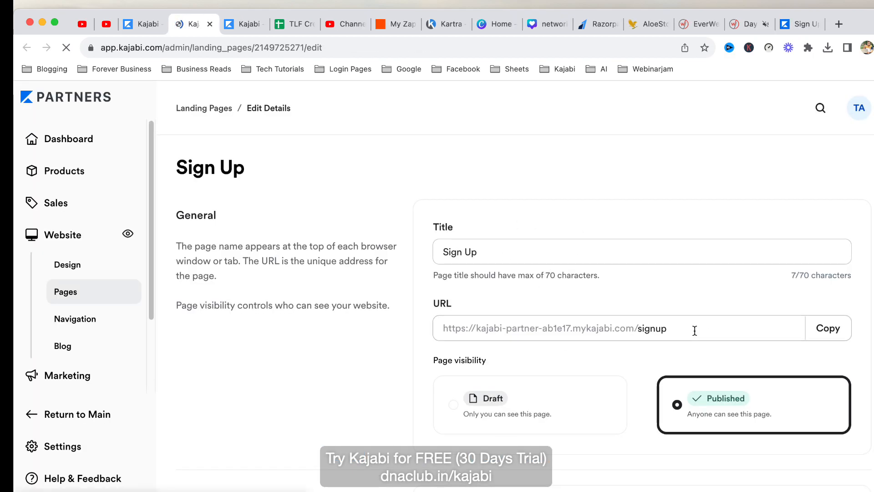
left_click(699, 327)
double_click(647, 329)
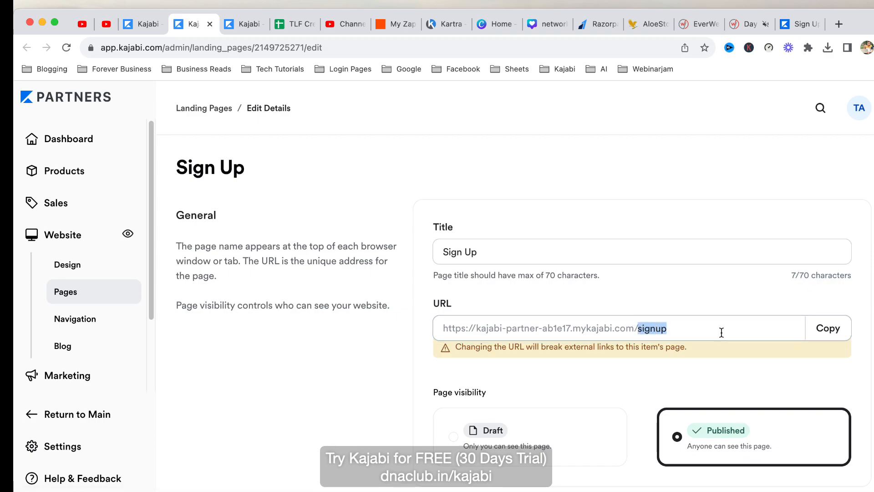
type("2daysws")
left_click(706, 194)
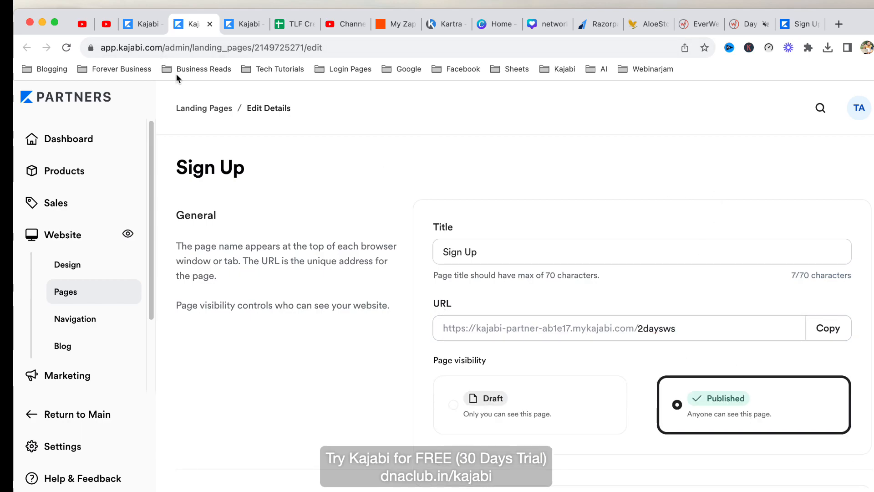
left_click(142, 23)
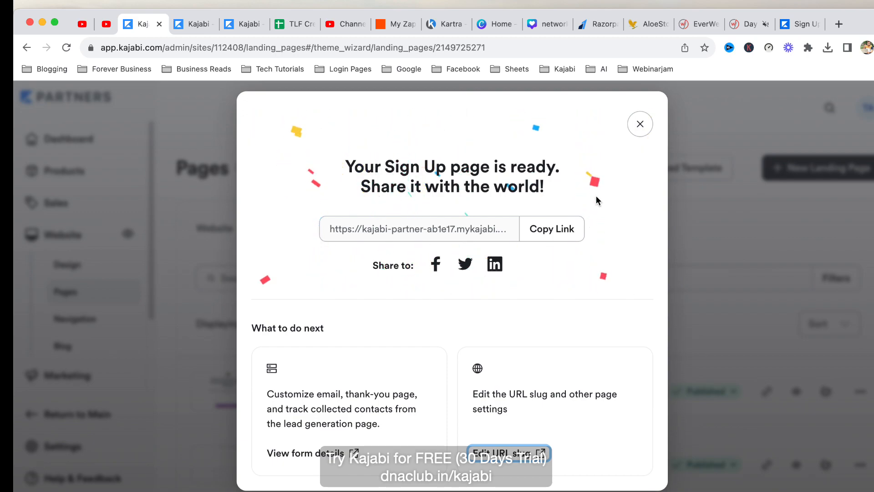
left_click(455, 2)
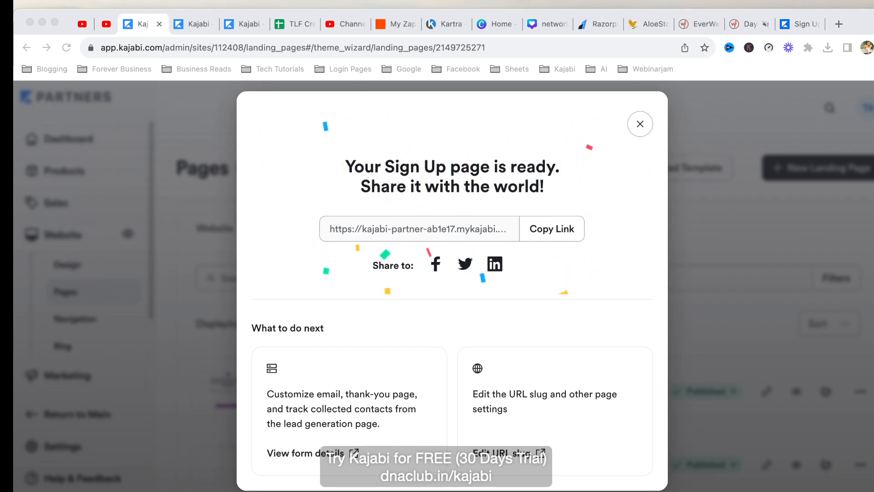
Load dnaclub.in/kajabi in a new browser tab.
left_click(839, 25)
type("dnaclub.in/aut")
key("BackSpace")
key("BackSpace")
key("BackSpace")
key("BackSpace")
type("kajabi")
key("Return")
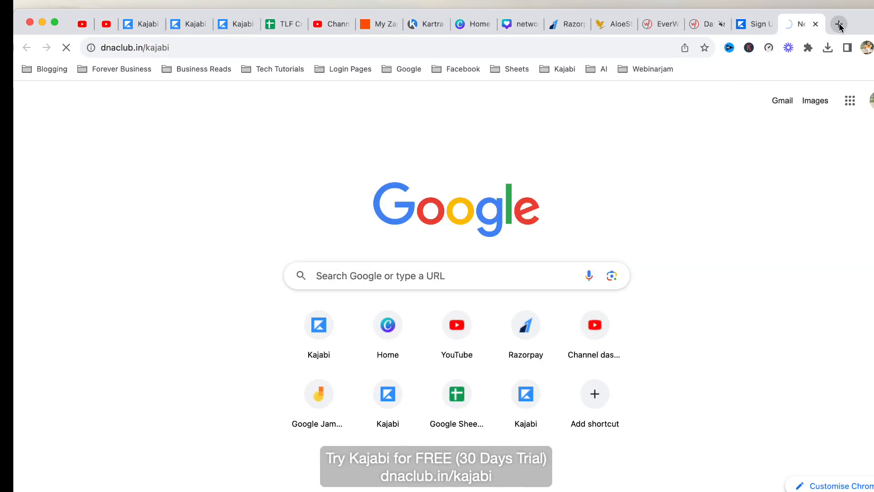